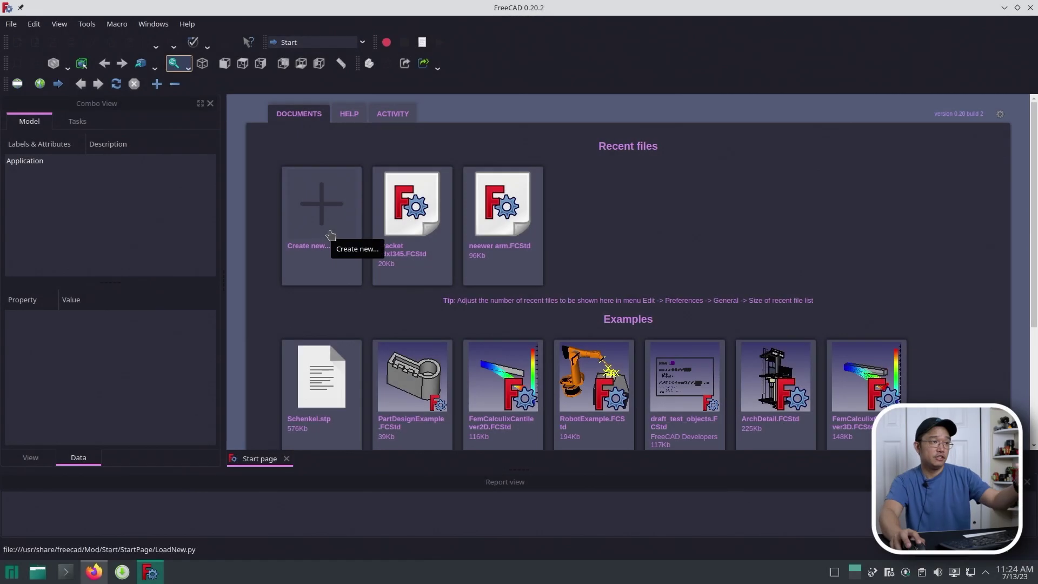
Step: Create a new empty FreeCAD document and switch to the OpenSCAD workbench
left_click(330, 234)
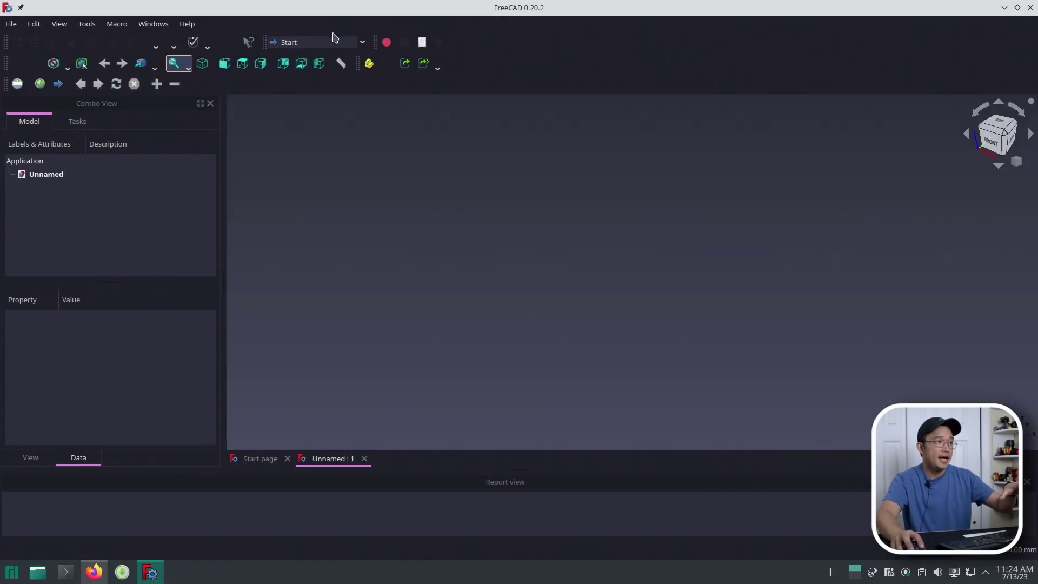
left_click(362, 42)
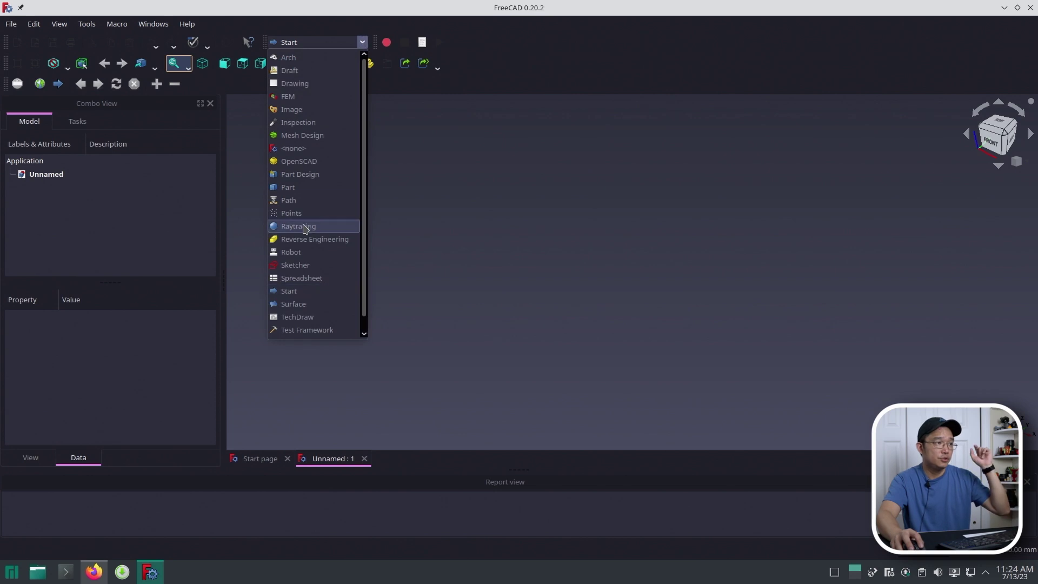
left_click(309, 162)
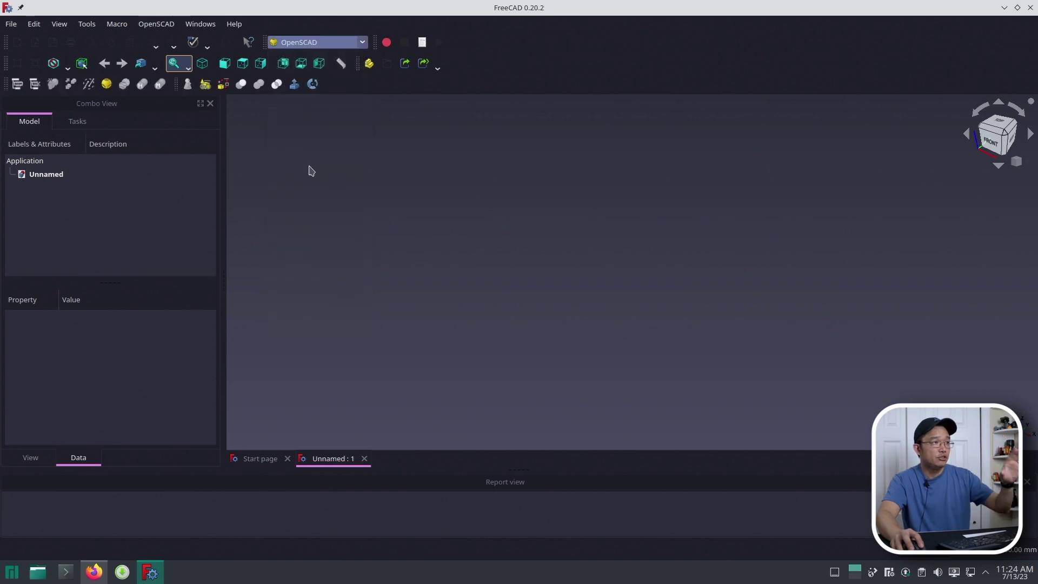
Step: Launch the standalone OpenSCAD program from the desktop launcher, then close its welcome window
left_click(10, 576)
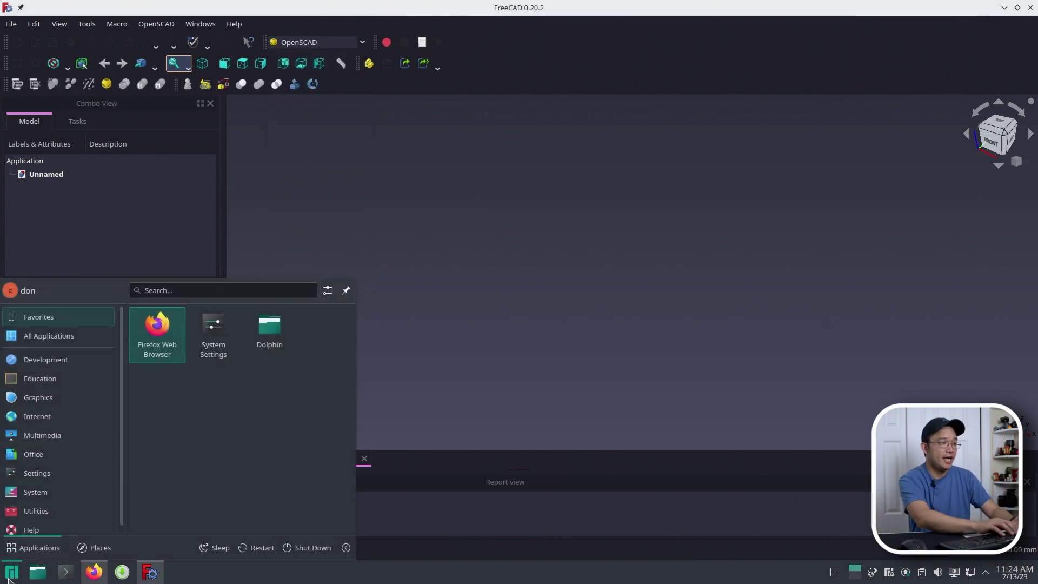
type("open")
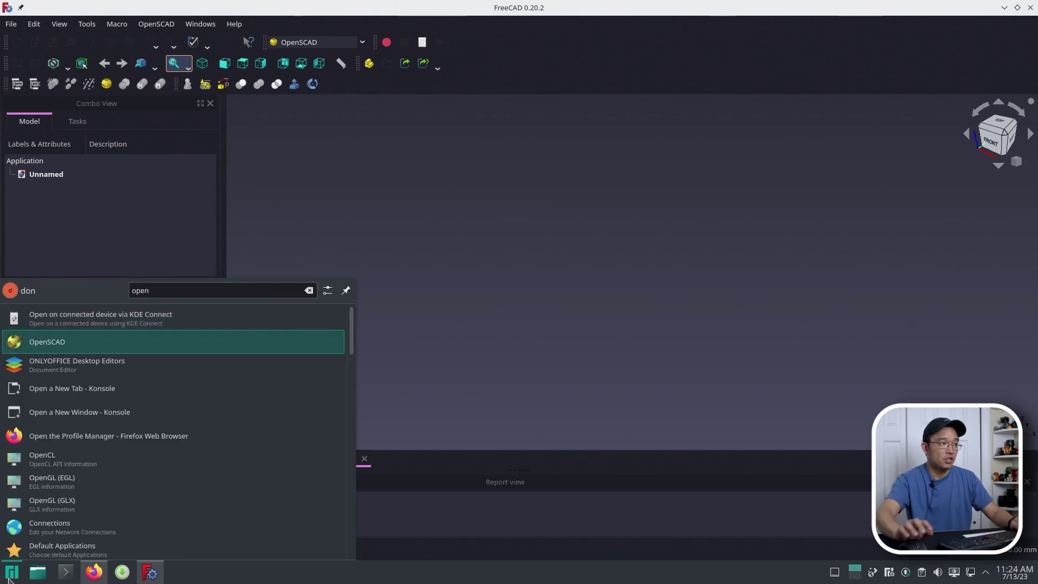
left_click(56, 347)
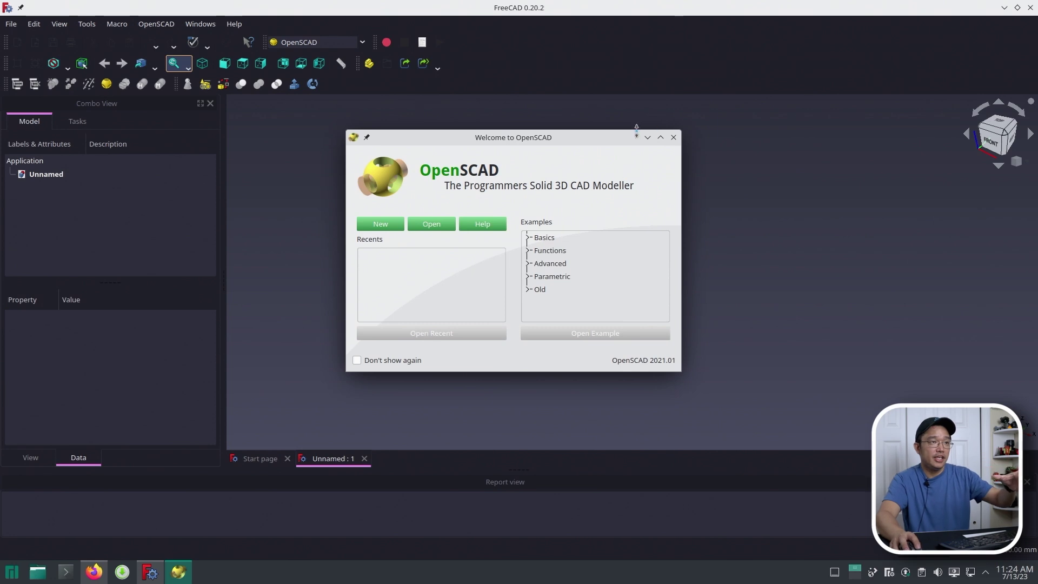
left_click(674, 138)
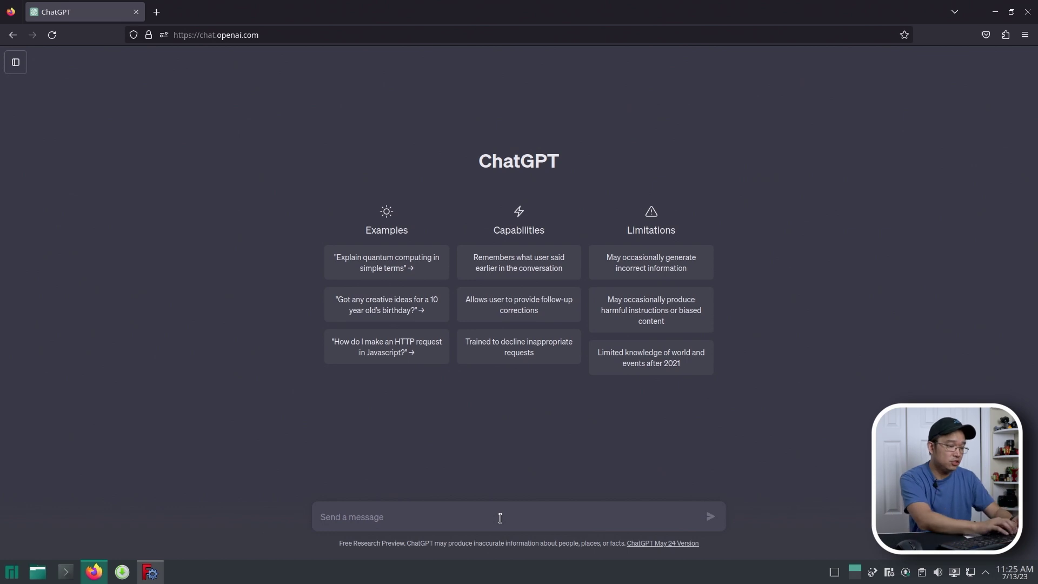
Step: Ask ChatGPT for a 20 mm box in OpenSCAD, copy the generated code, and return to FreeCAD
type("ge")
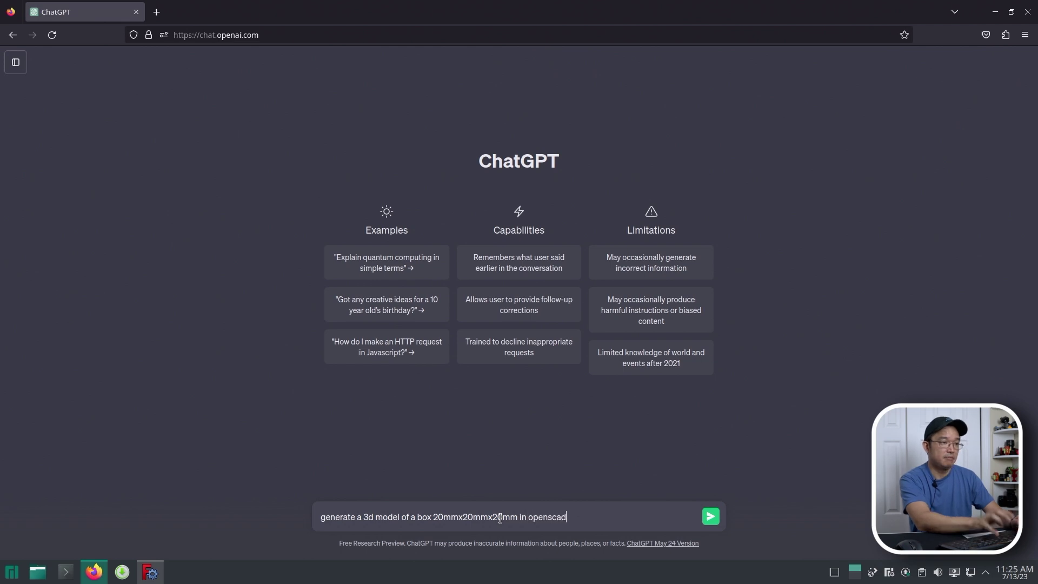
key("Return")
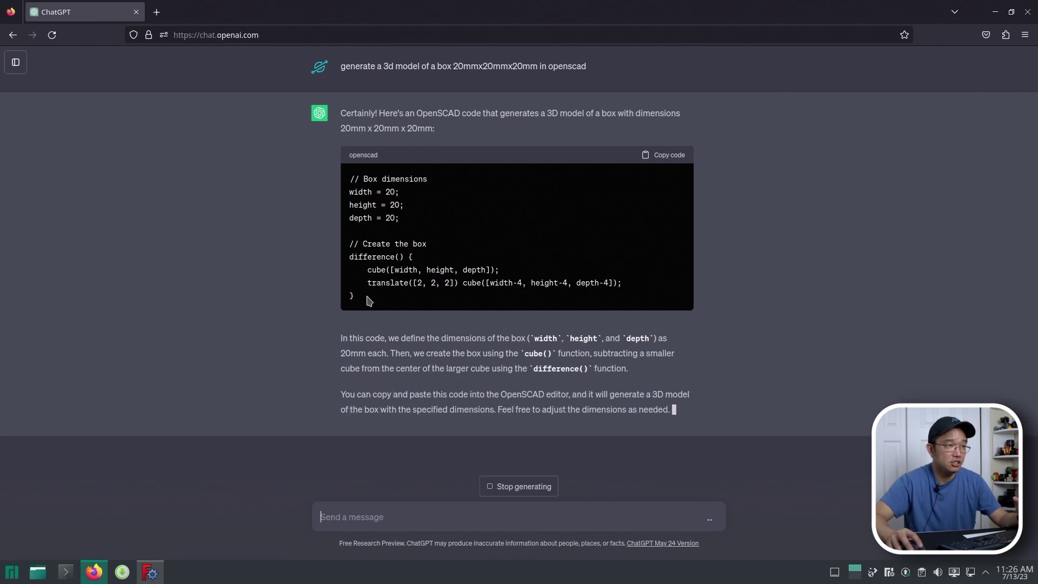
left_click_drag(369, 301, 352, 187)
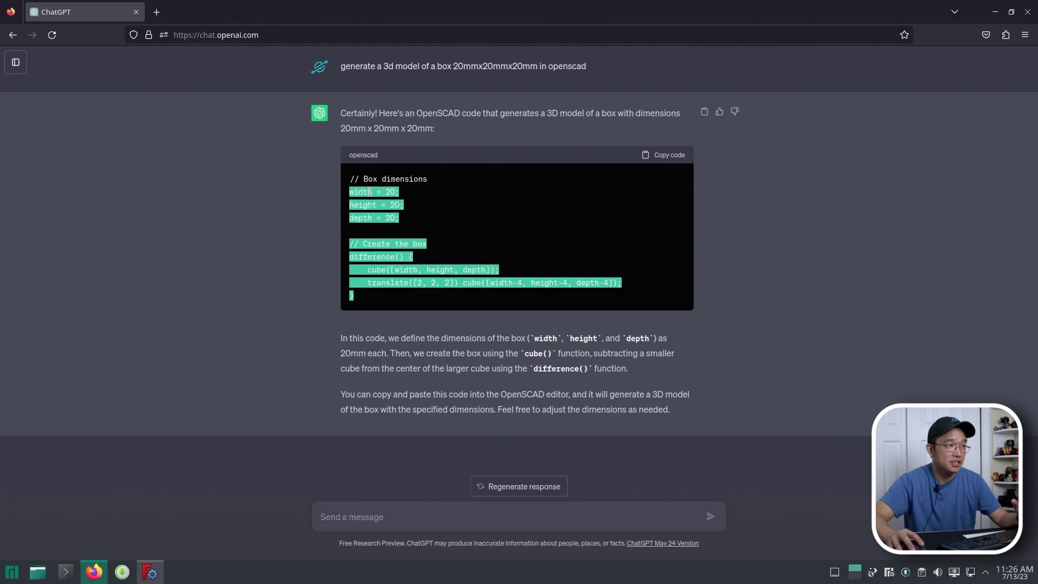
right_click(369, 192)
left_click(379, 204)
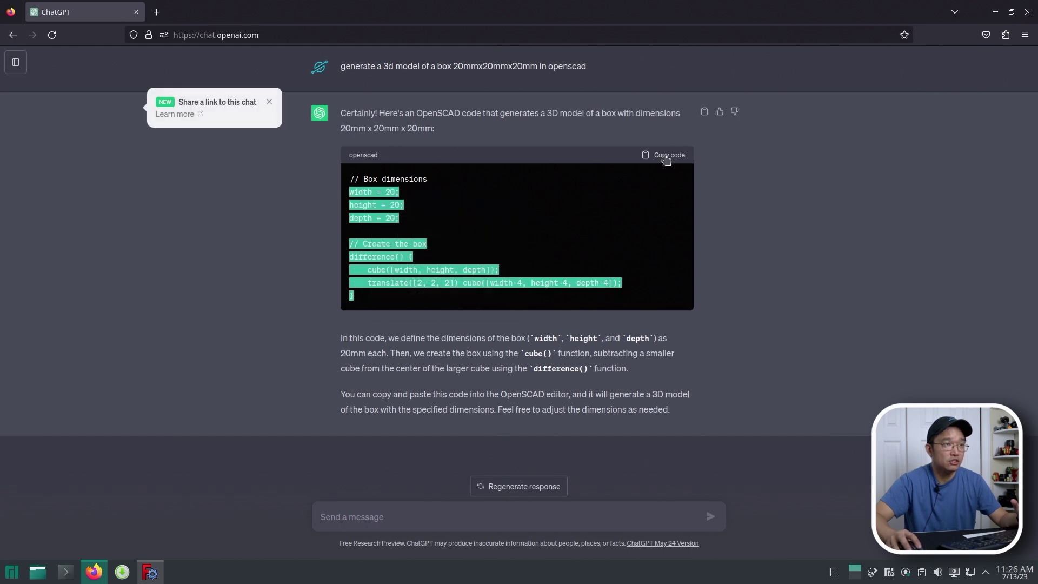
left_click(162, 576)
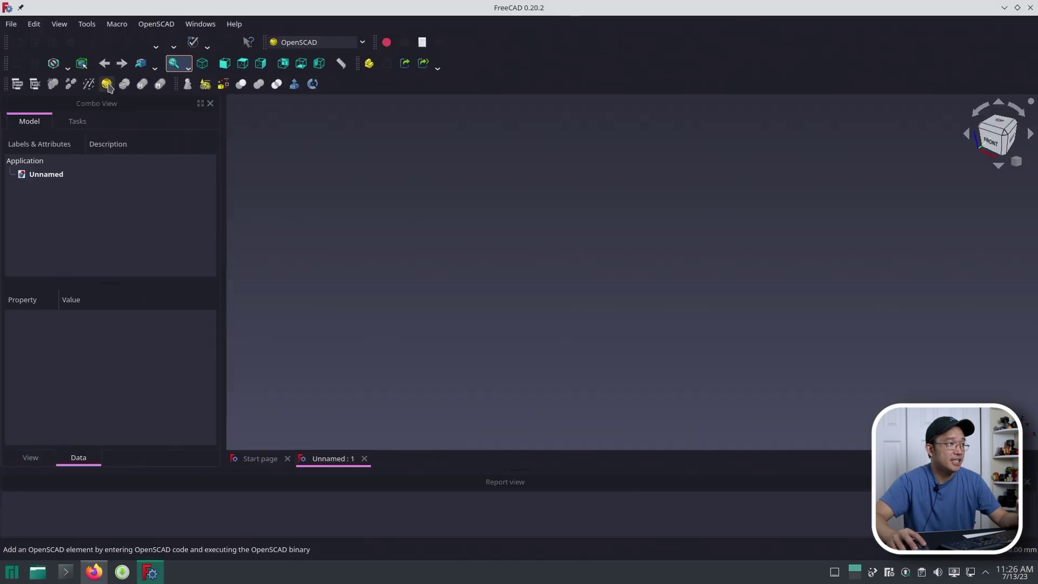
Step: Replace the default cube(); code with the pasted ChatGPT box code and add it as an OpenSCAD element
left_click(106, 84)
left_click(42, 232)
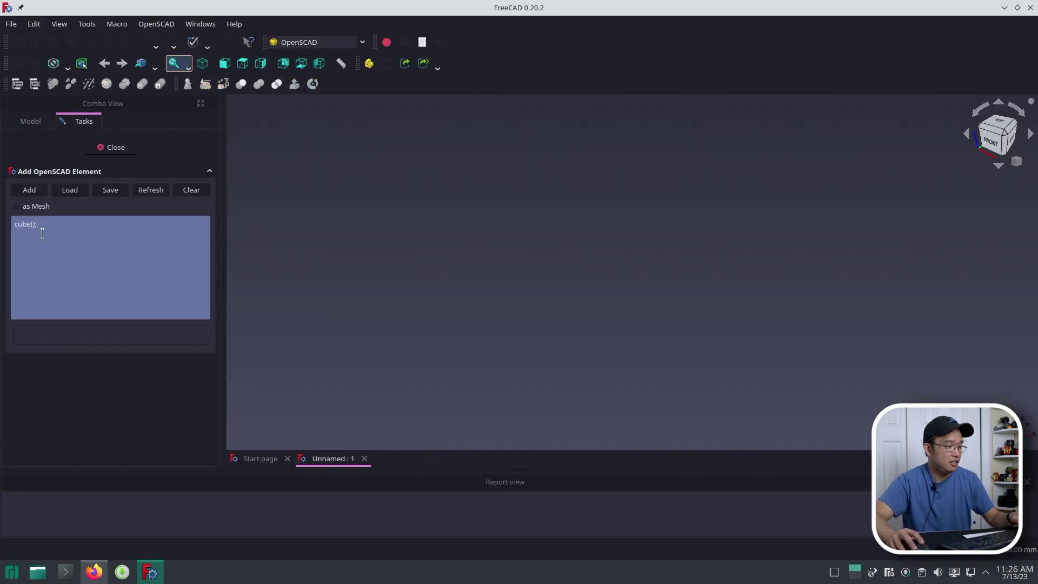
key("ctrl+v")
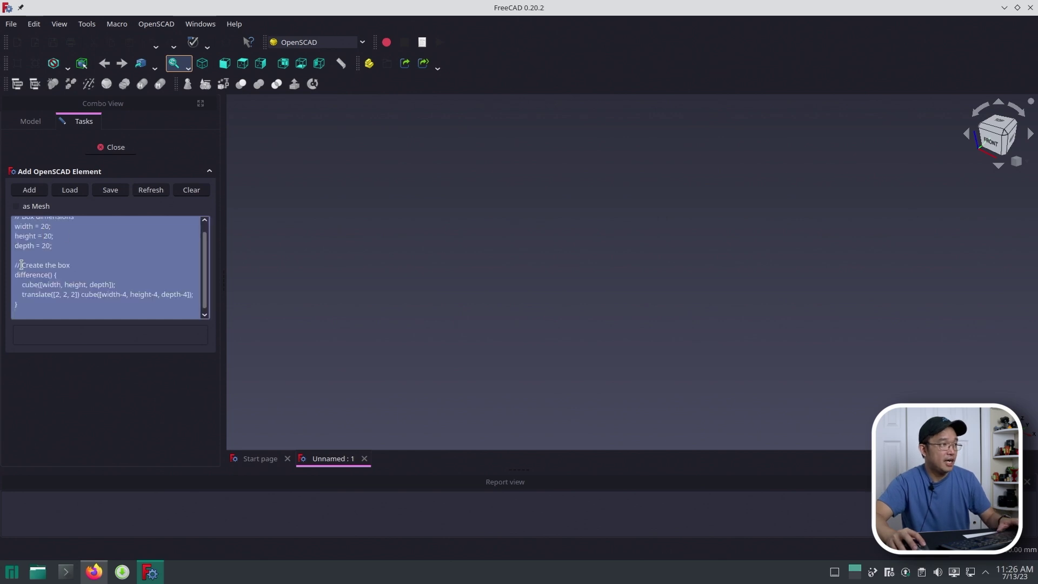
left_click(42, 190)
left_click(39, 190)
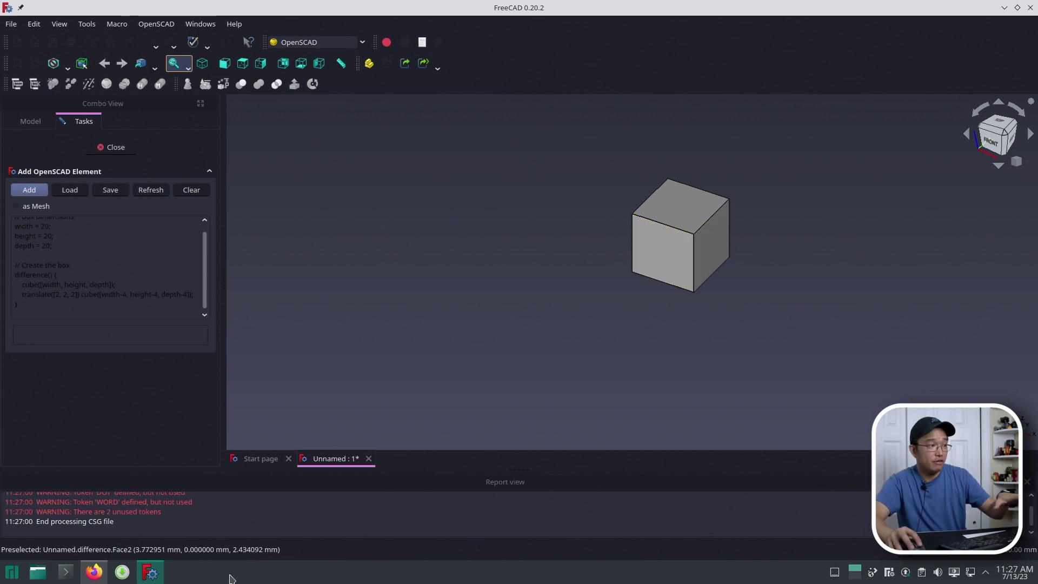
Step: Check the new 20 mm cube in FreeCAD, then go back to the ChatGPT conversation
left_click(94, 571)
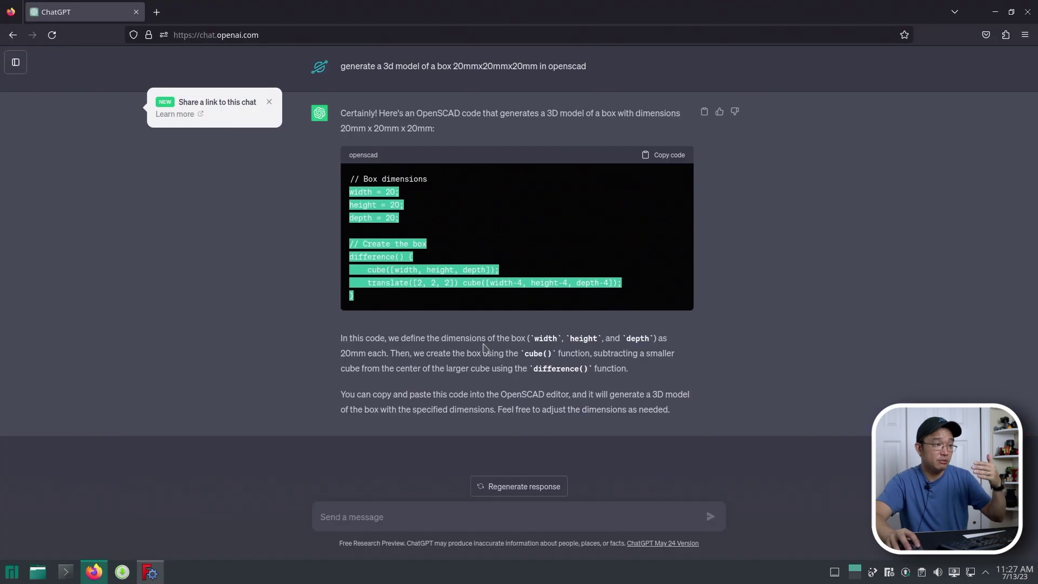
left_click(150, 572)
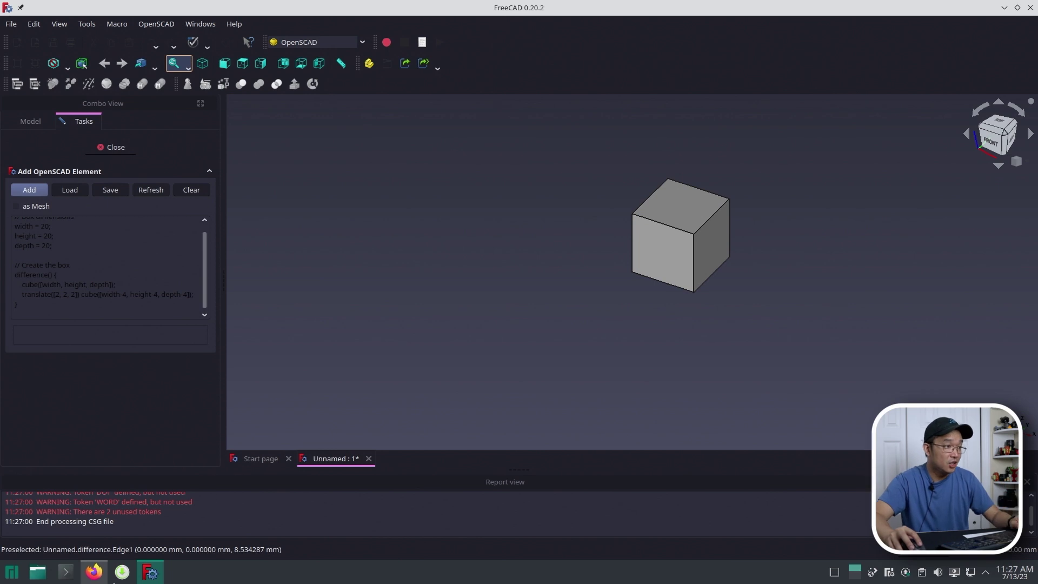
key("alt+Tab")
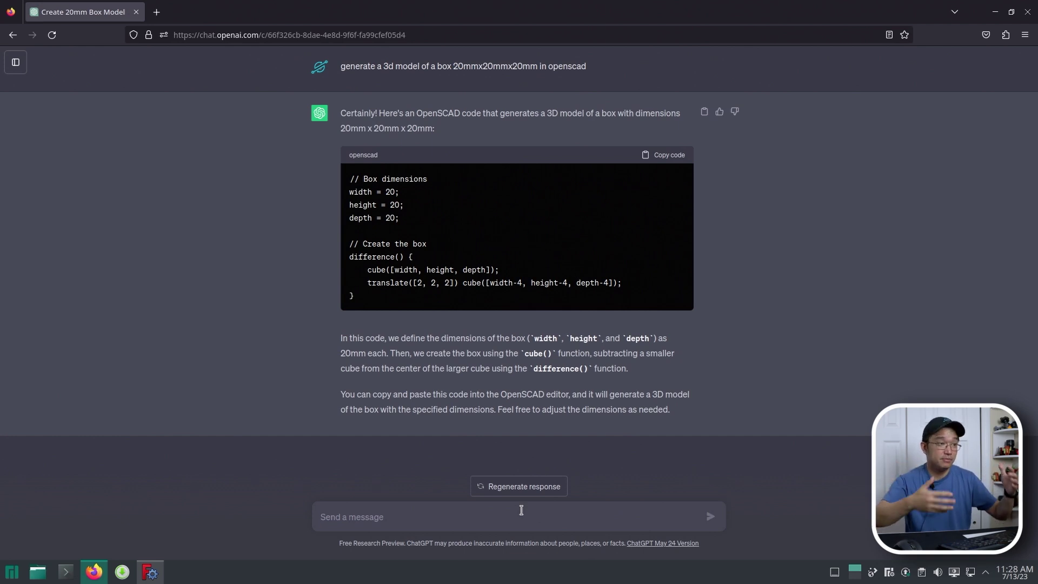
Step: Send ChatGPT the prompt for two 20 mm spheres and a 20 mm-diameter, 200 mm-tall cylinder, then scroll to its reply
key("ctrl+v")
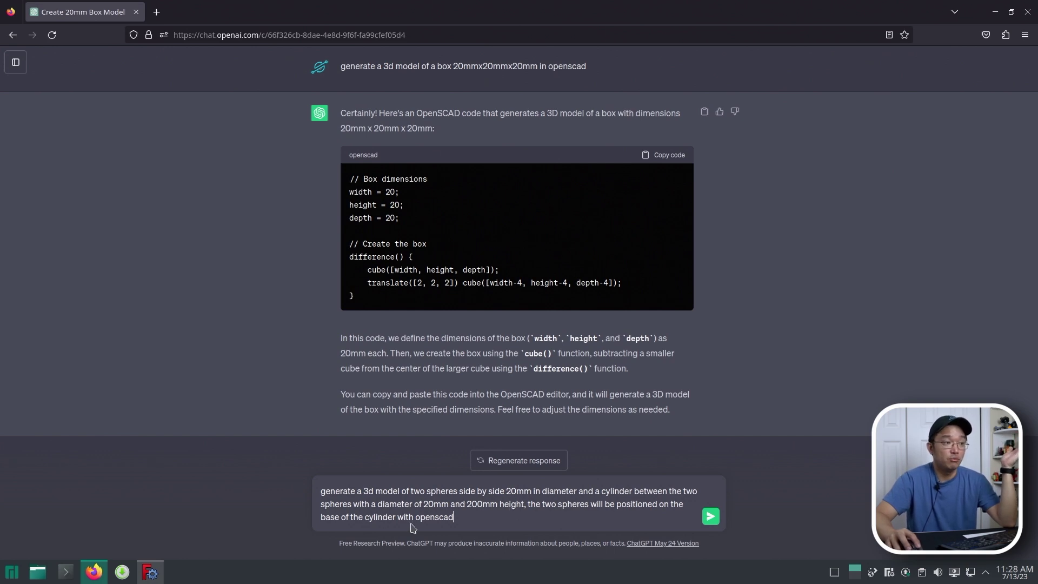
left_click(710, 517)
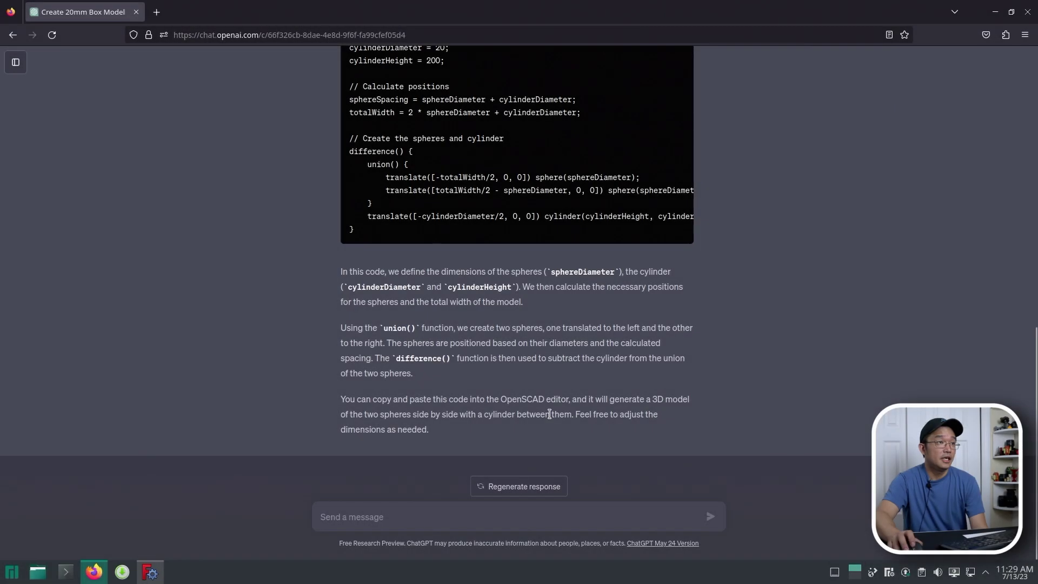
scroll(549, 413, "up", 5)
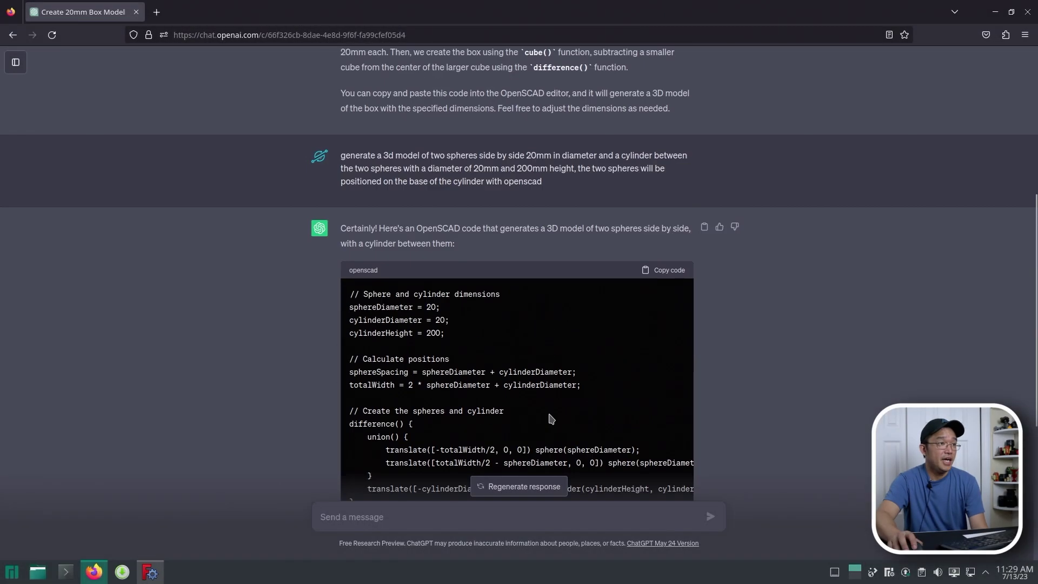
scroll(549, 411, "down", 3)
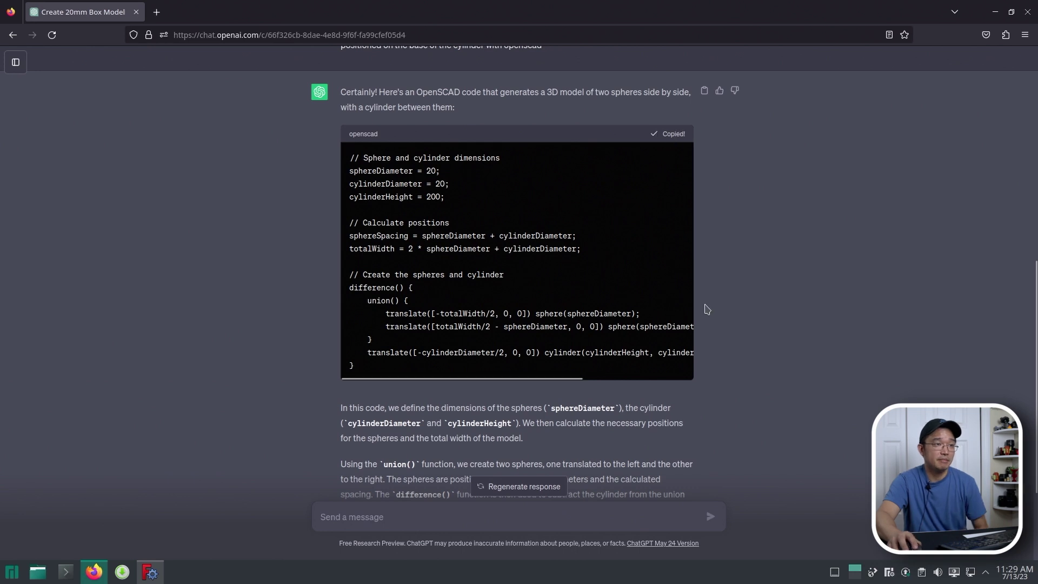
scroll(732, 322, "down", 3)
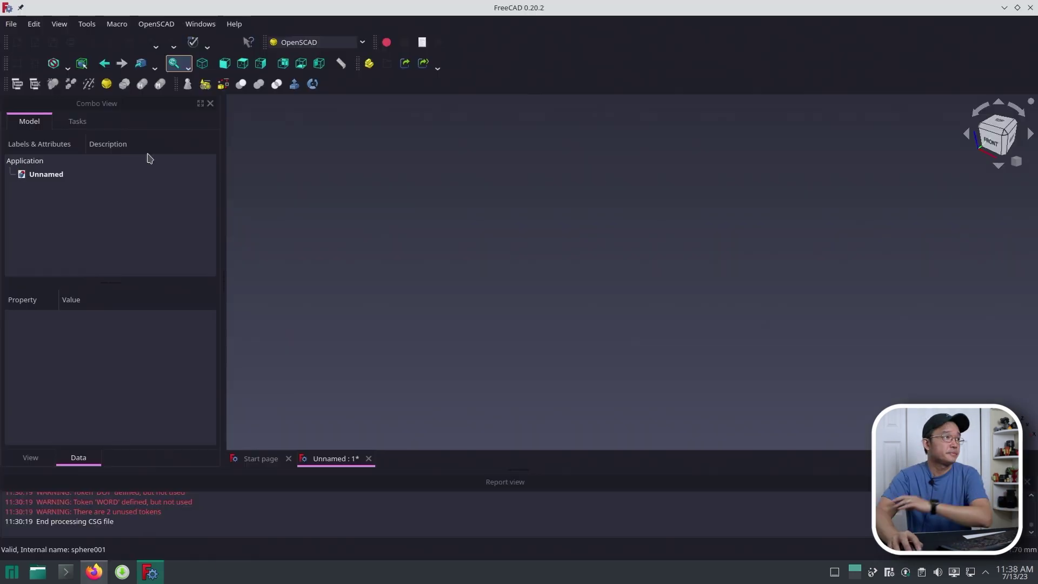
Step: Paste the spheres-and-cylinder code into a new OpenSCAD element and add it to the document
left_click(103, 85)
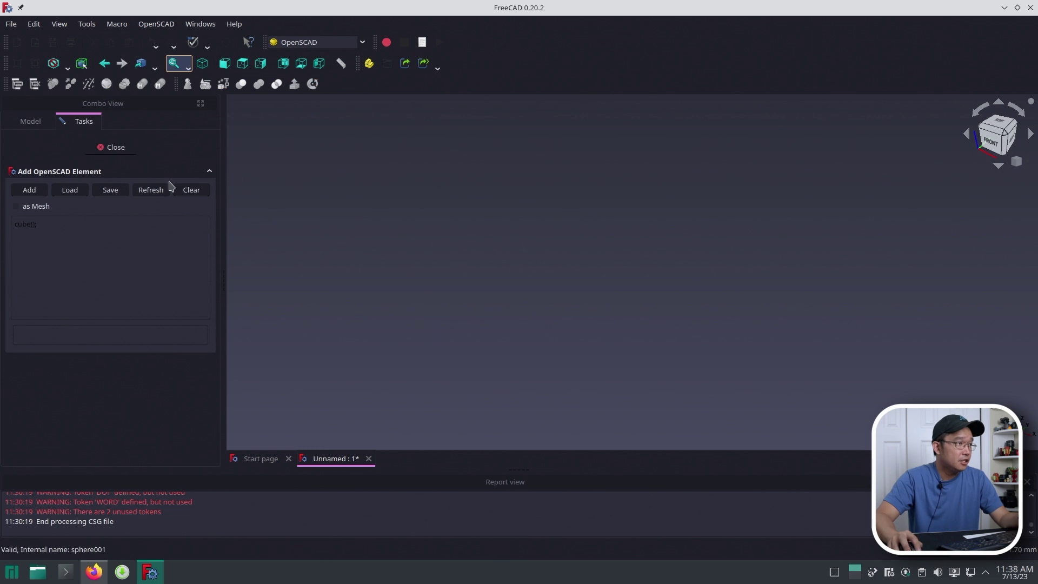
left_click(119, 241)
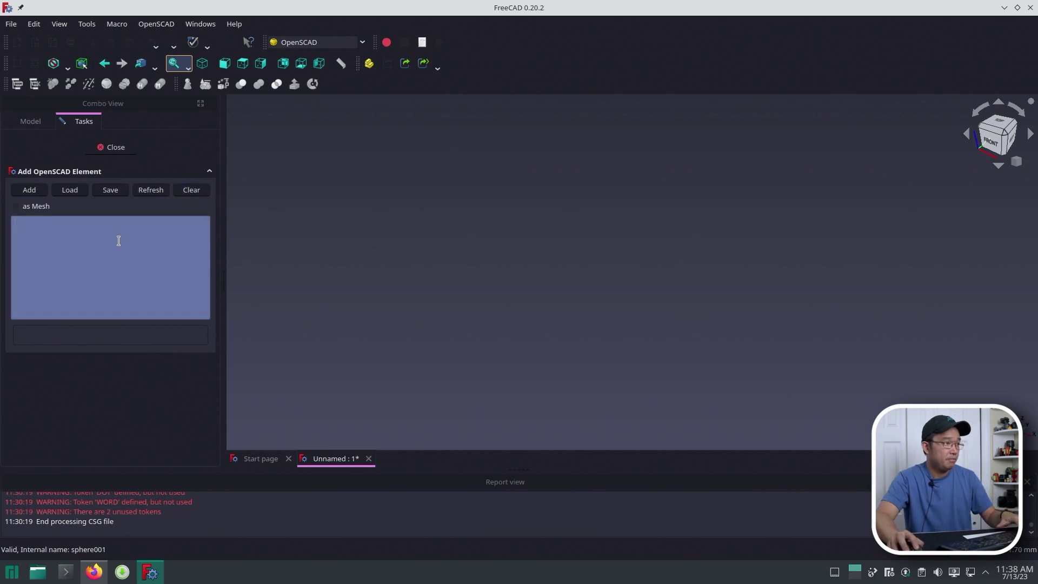
key("ctrl+v")
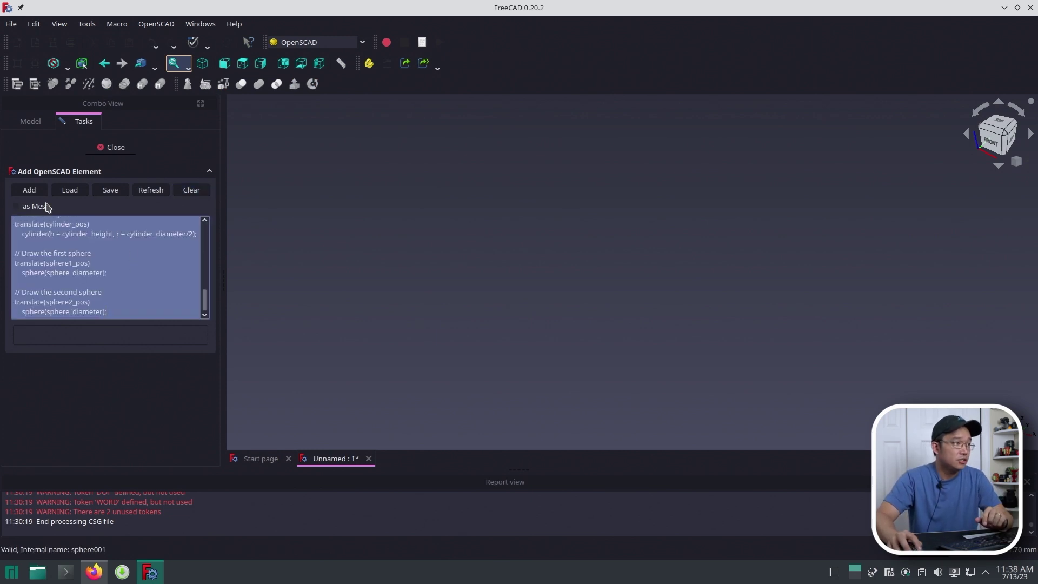
left_click(30, 189)
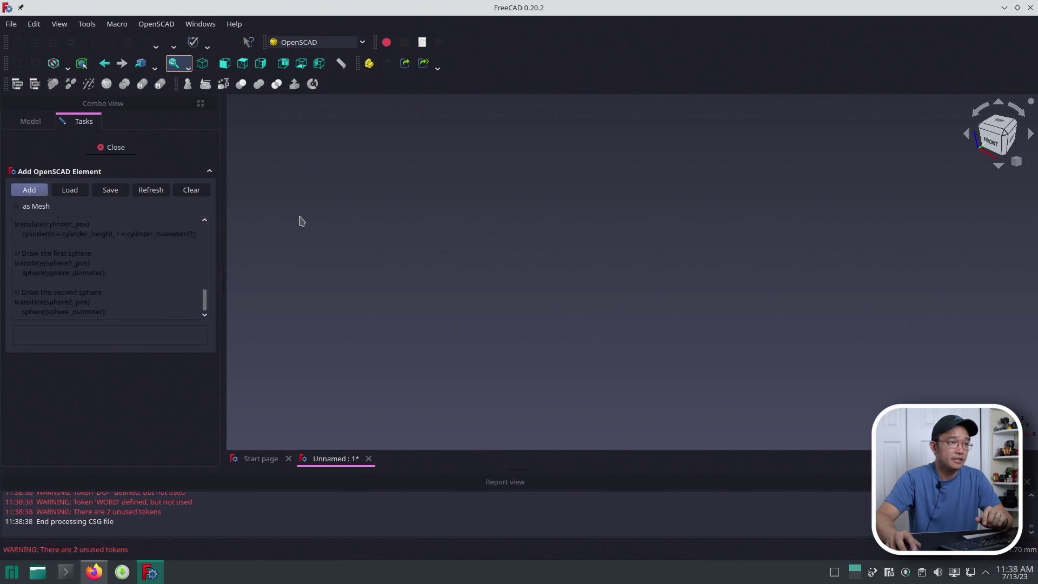
scroll(567, 266, "down", 3)
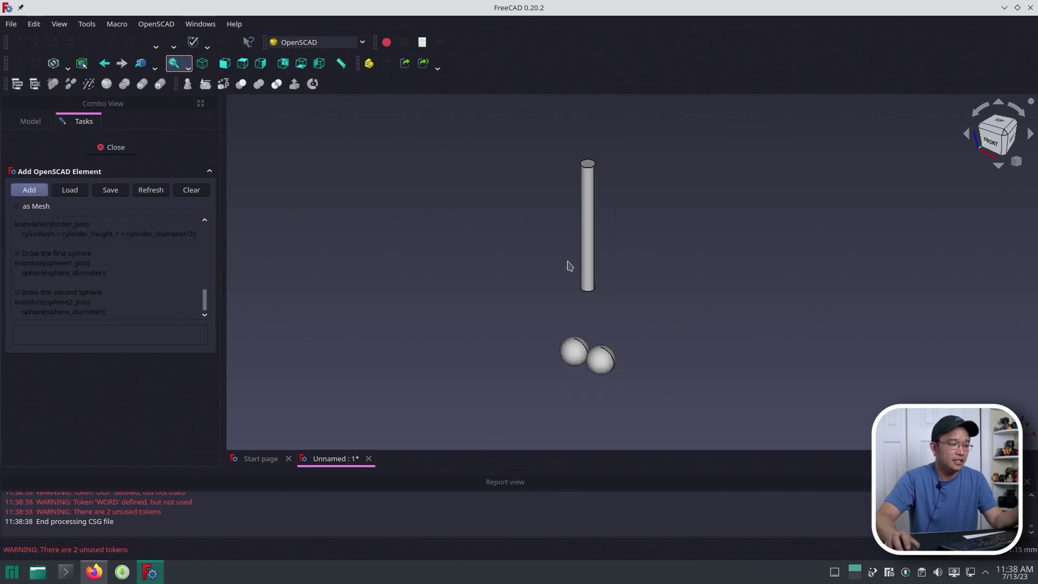
scroll(592, 299, "up", 2)
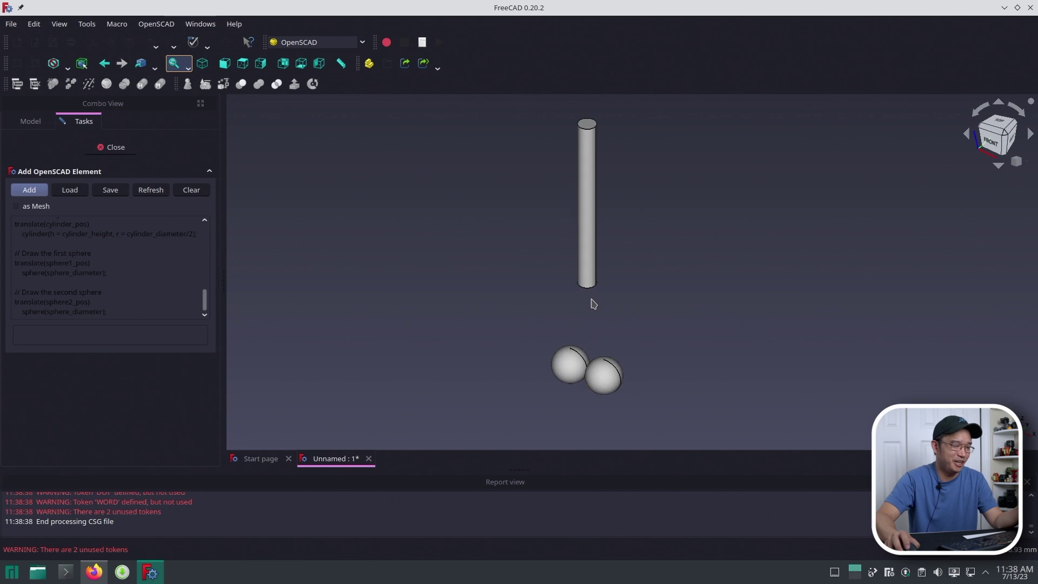
Step: Close the element task, select the cylinder in the Model tree, and expand its Placement properties
left_click(123, 146)
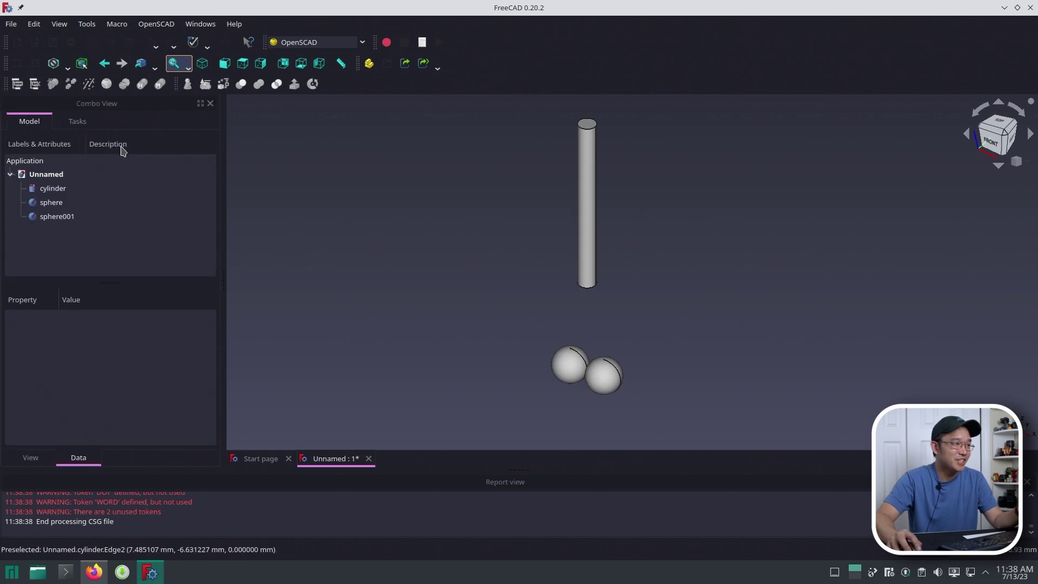
left_click(63, 217)
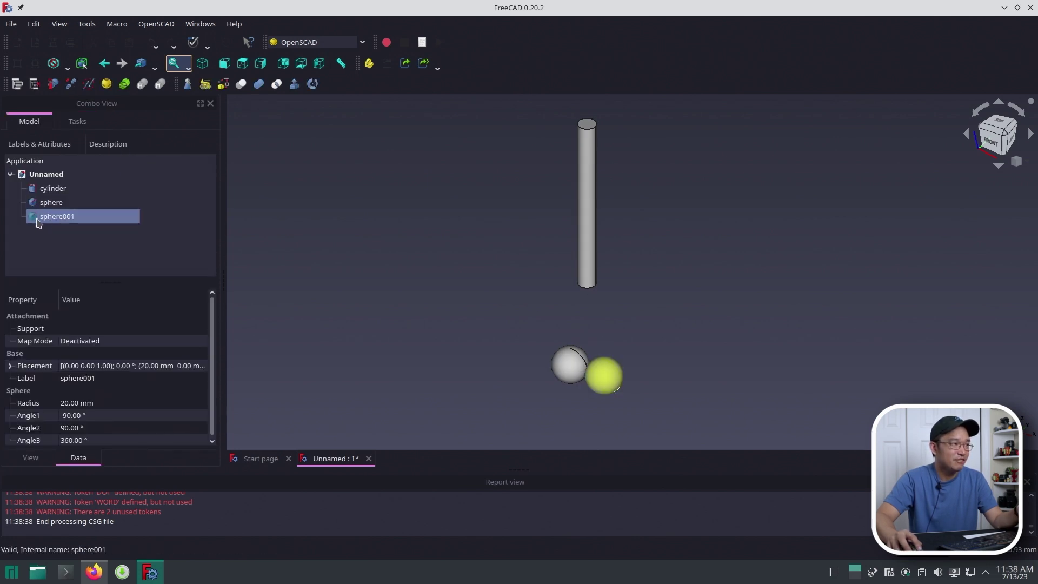
left_click(48, 204)
left_click(54, 190)
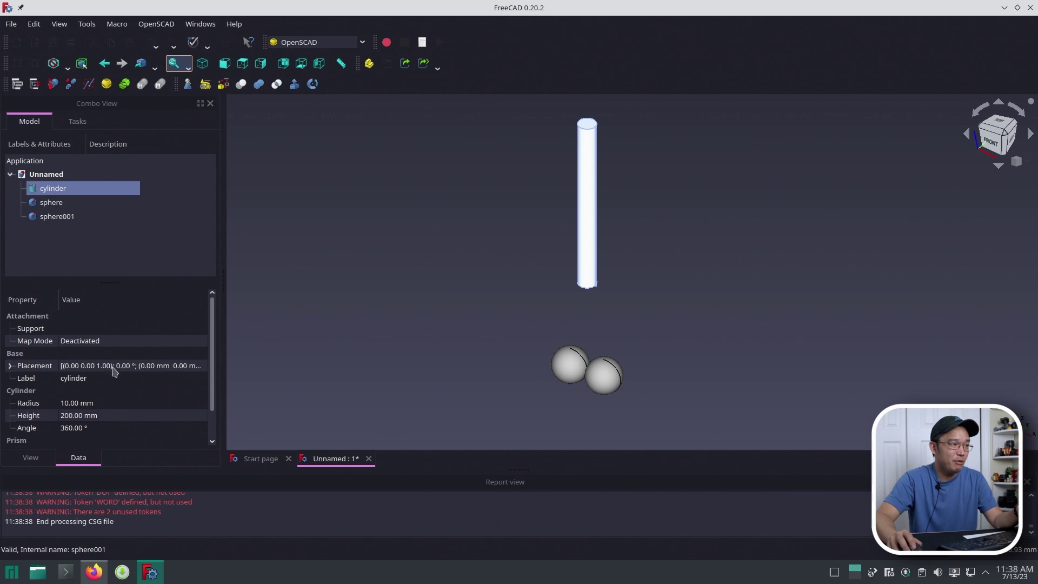
scroll(139, 378, "down", 1)
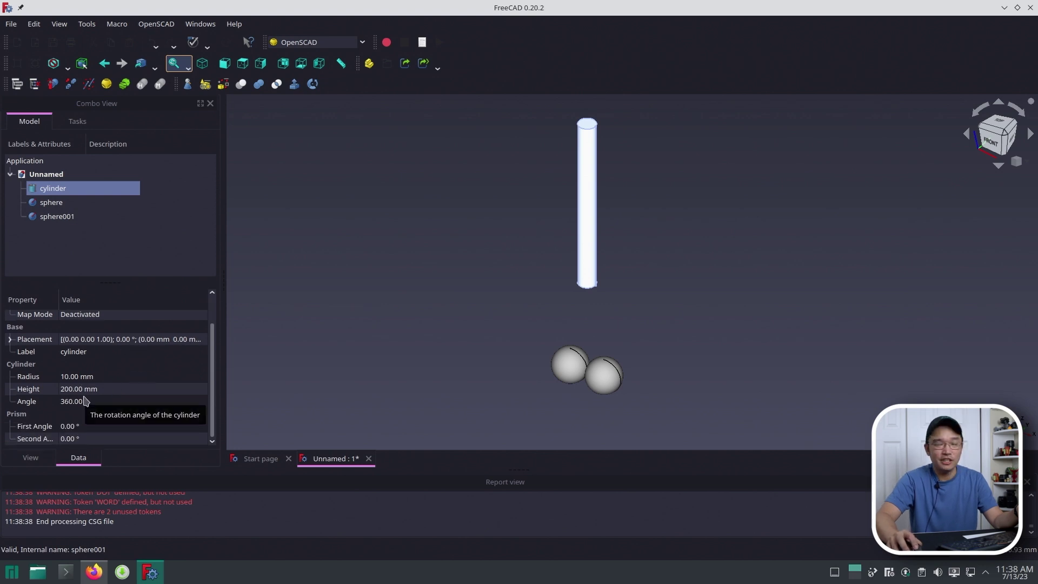
left_click(367, 299)
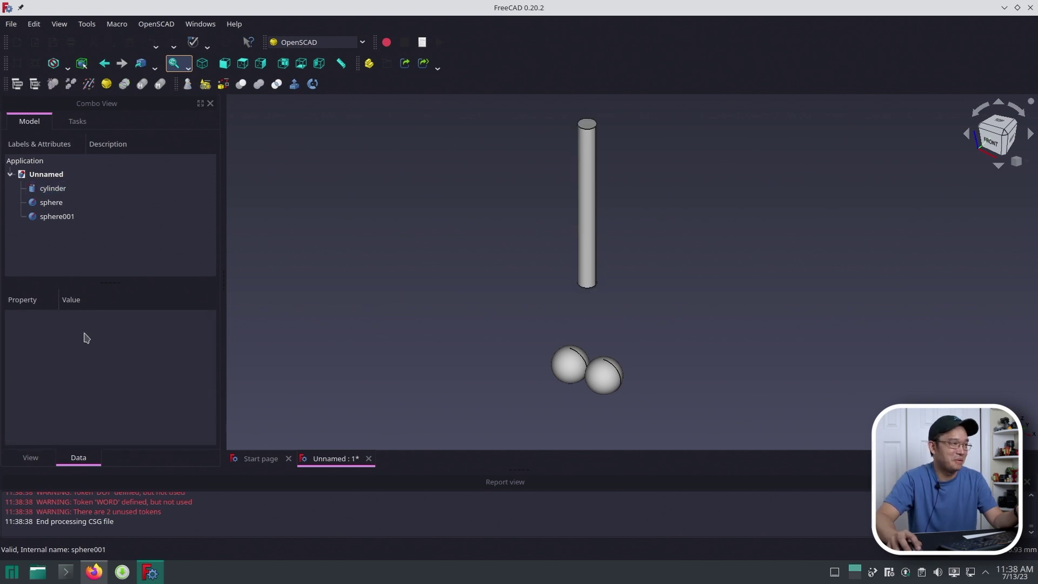
left_click(54, 189)
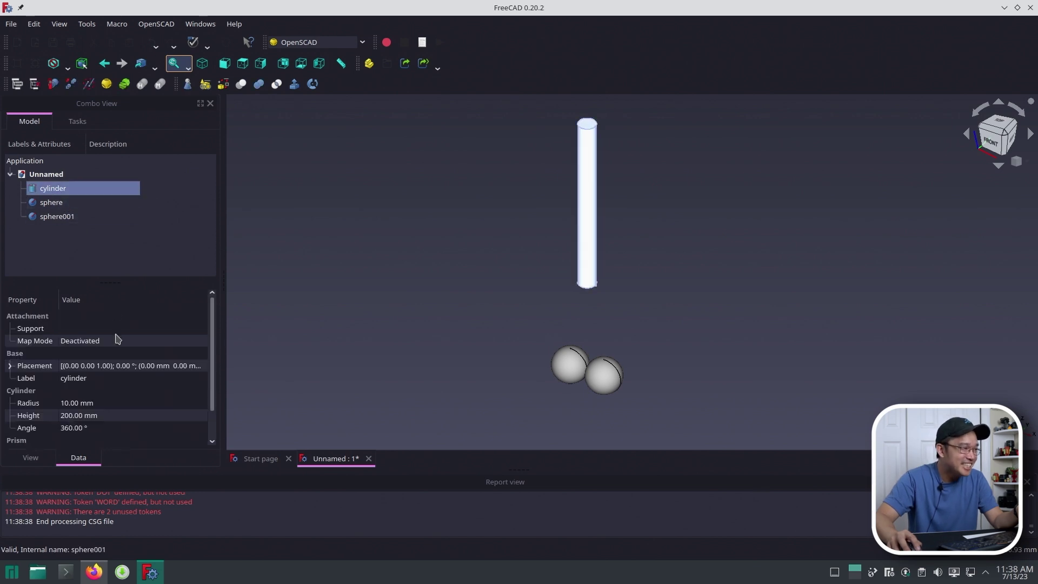
left_click(10, 366)
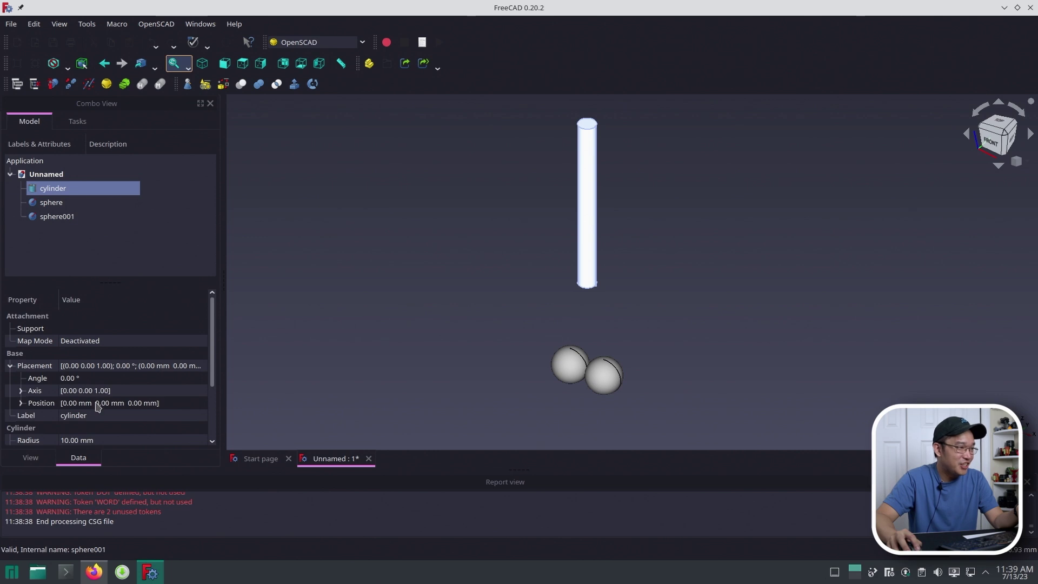
left_click(72, 403)
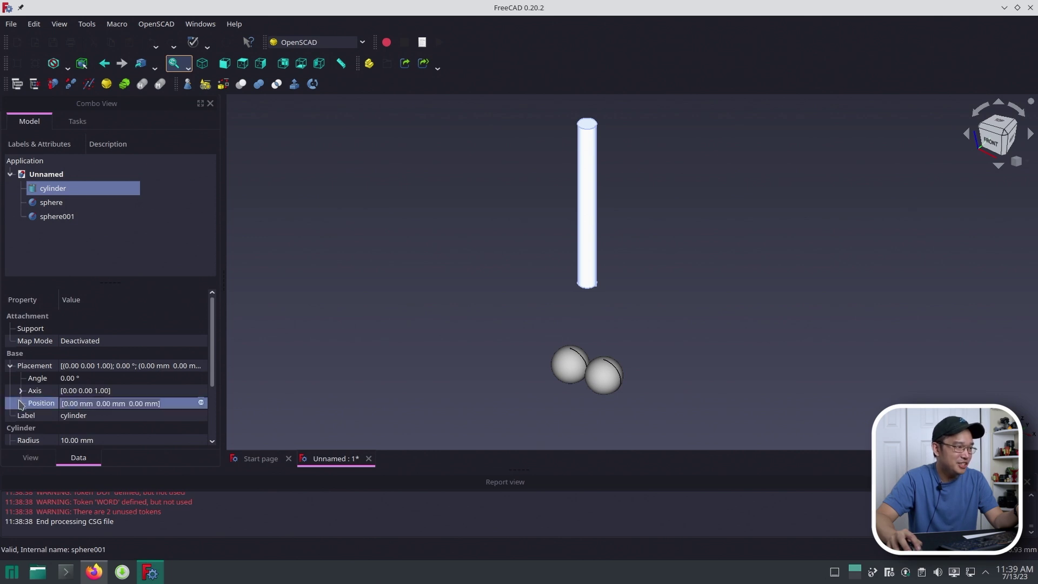
Step: Set the cylinder's Placement z position to -115.00 mm so its base drops between the spheres
left_click(20, 403)
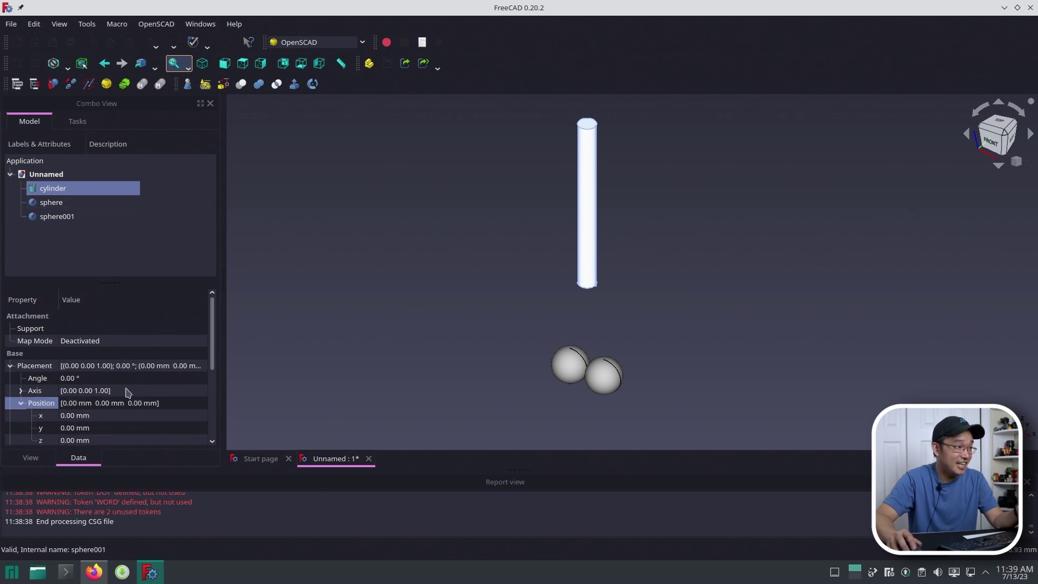
scroll(126, 391, "down", 1)
left_click(74, 403)
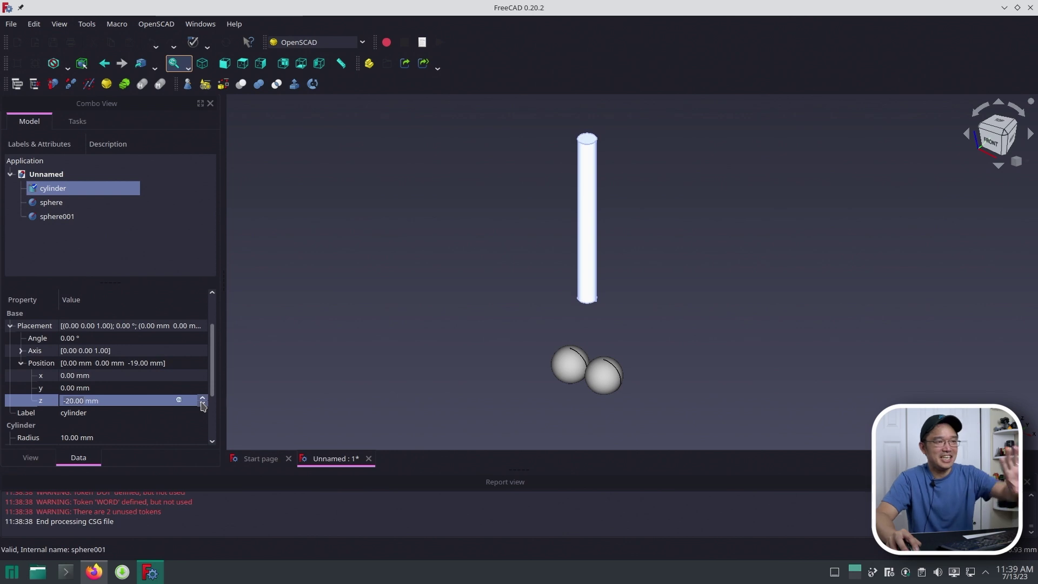
scroll(203, 406, "down", 10)
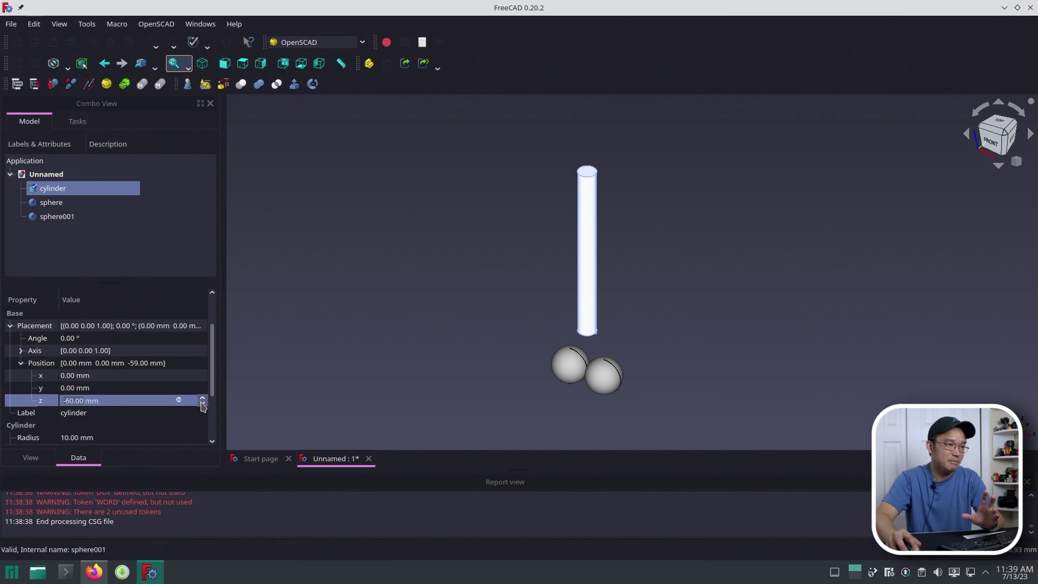
scroll(202, 406, "down", 4)
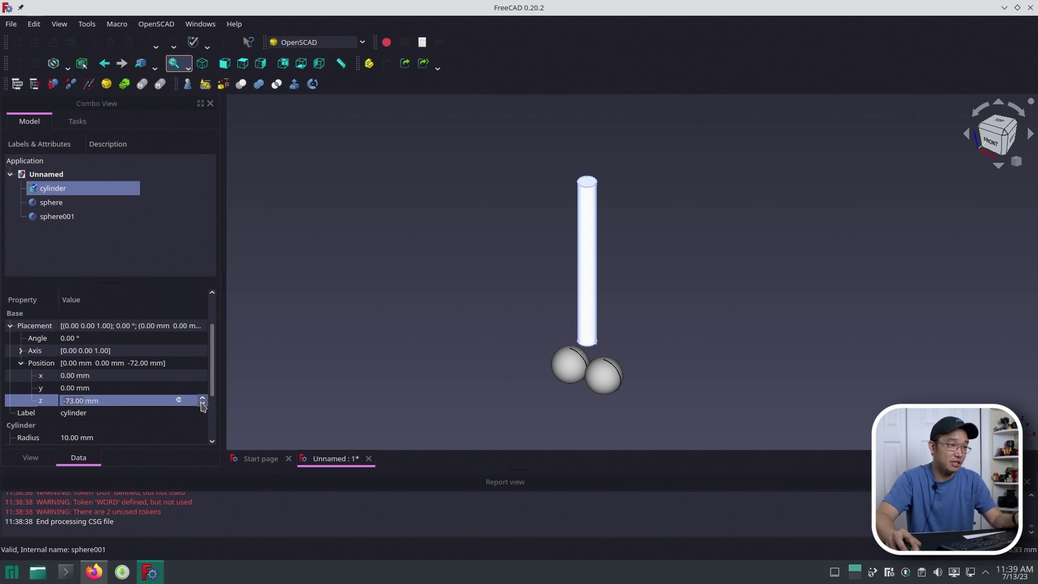
scroll(203, 406, "down", 3)
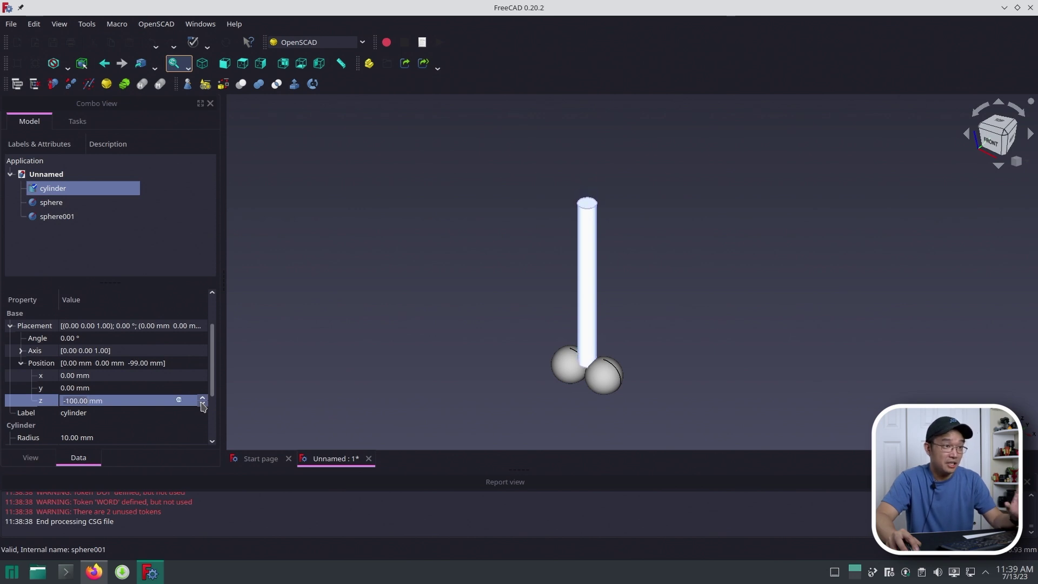
scroll(203, 406, "down", 4)
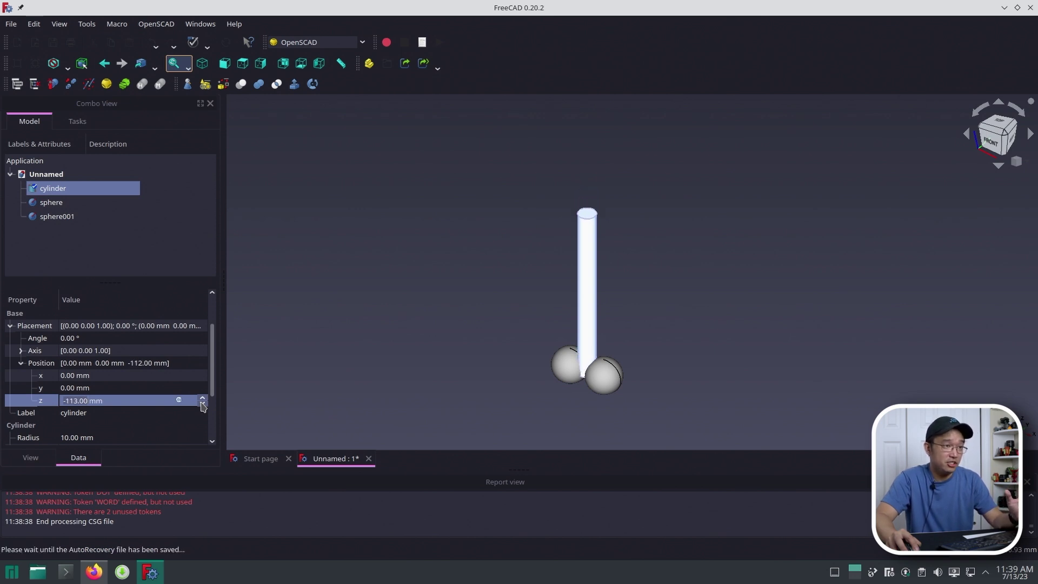
scroll(203, 406, "down", 2)
scroll(716, 330, "up", 4)
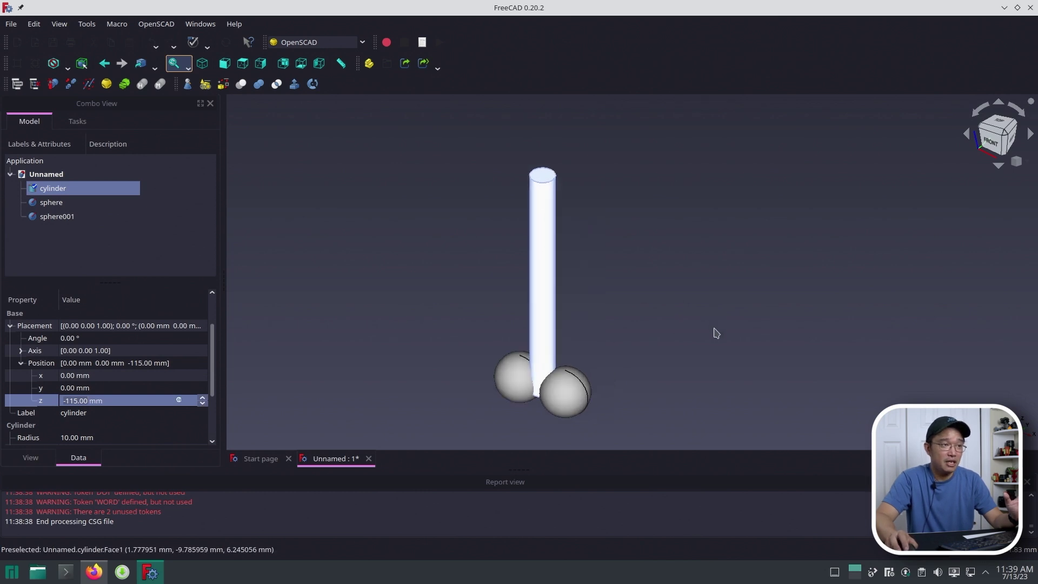
middle_click_drag(618, 319, 679, 299)
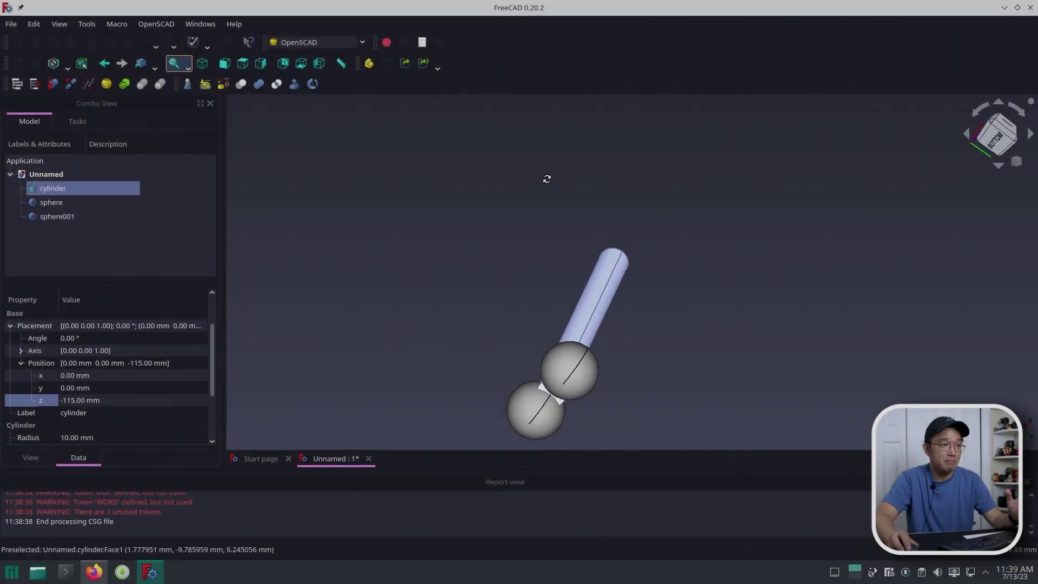
middle_click_drag(547, 179, 570, 271)
left_click(700, 253)
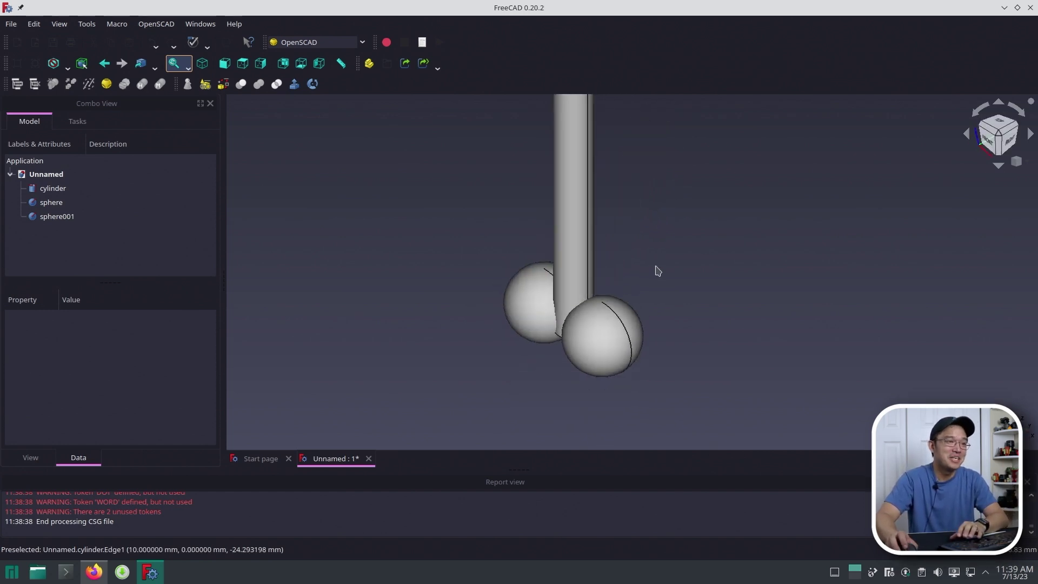
scroll(656, 265, "down", 2)
middle_click_drag(656, 261, 655, 329)
scroll(656, 329, "up", 3)
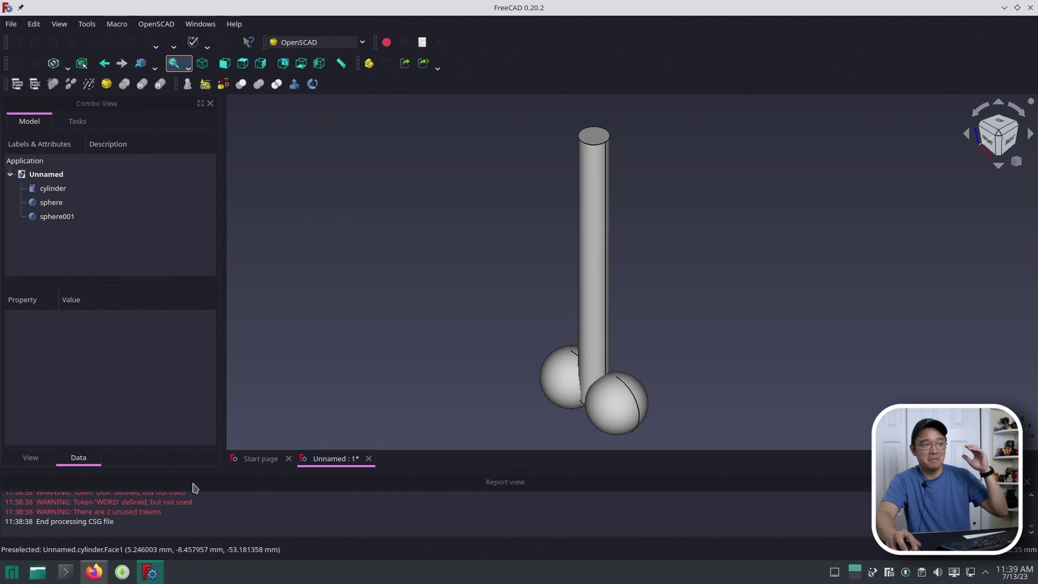
left_click(95, 571)
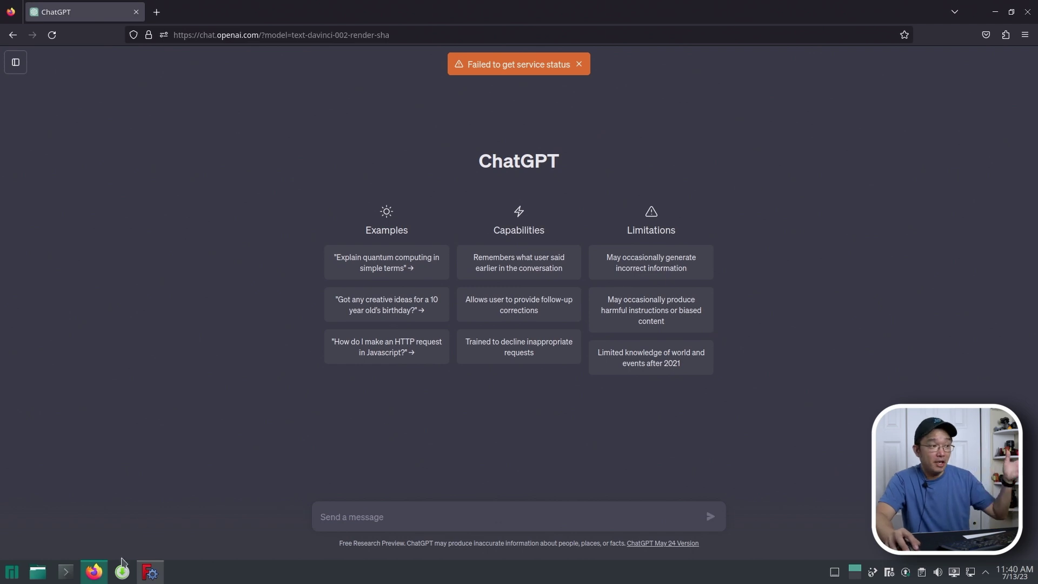
Step: Switch back to FreeCAD to view the cylinder lowered between the two spheres
left_click(150, 571)
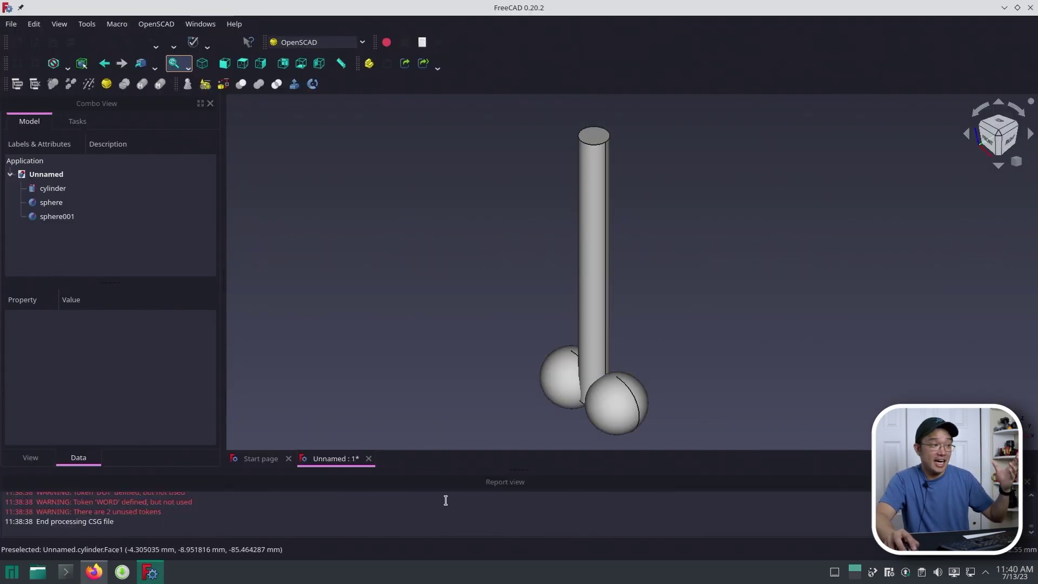